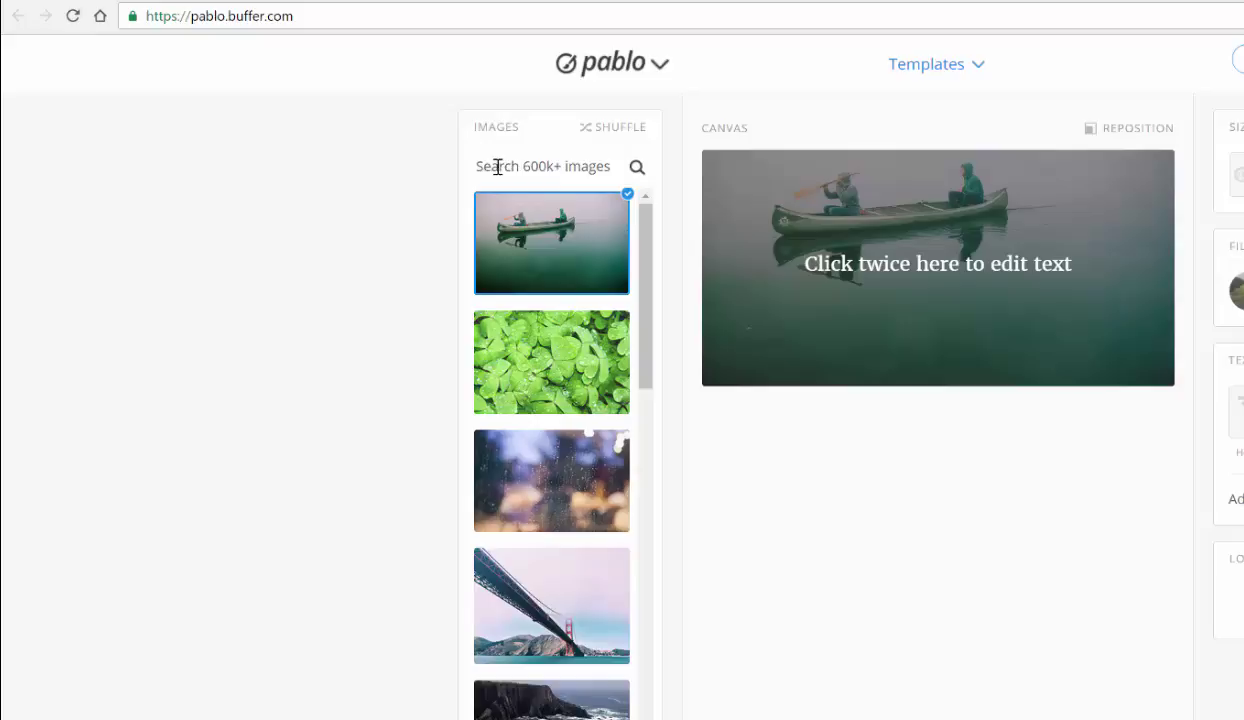
click(529, 167)
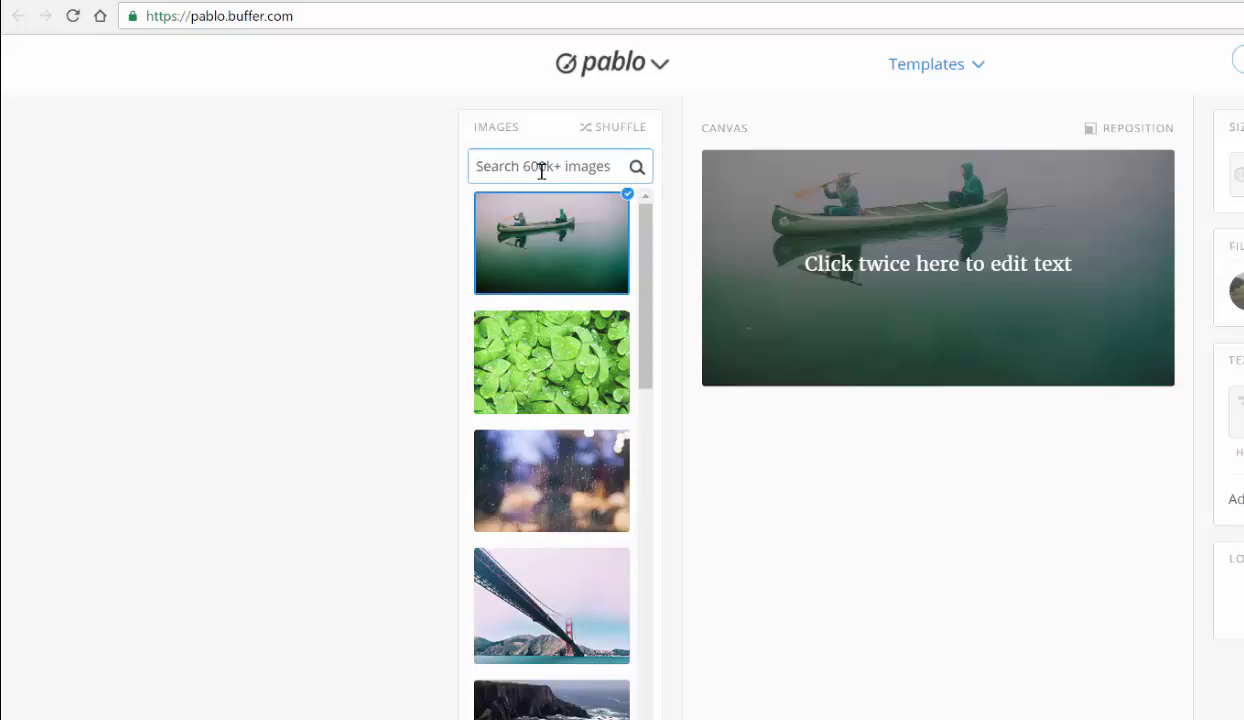
Step: Search images for 'books' and use the stacked-books photo as the background
mouse_move(662, 66)
text(books)
key(Return)
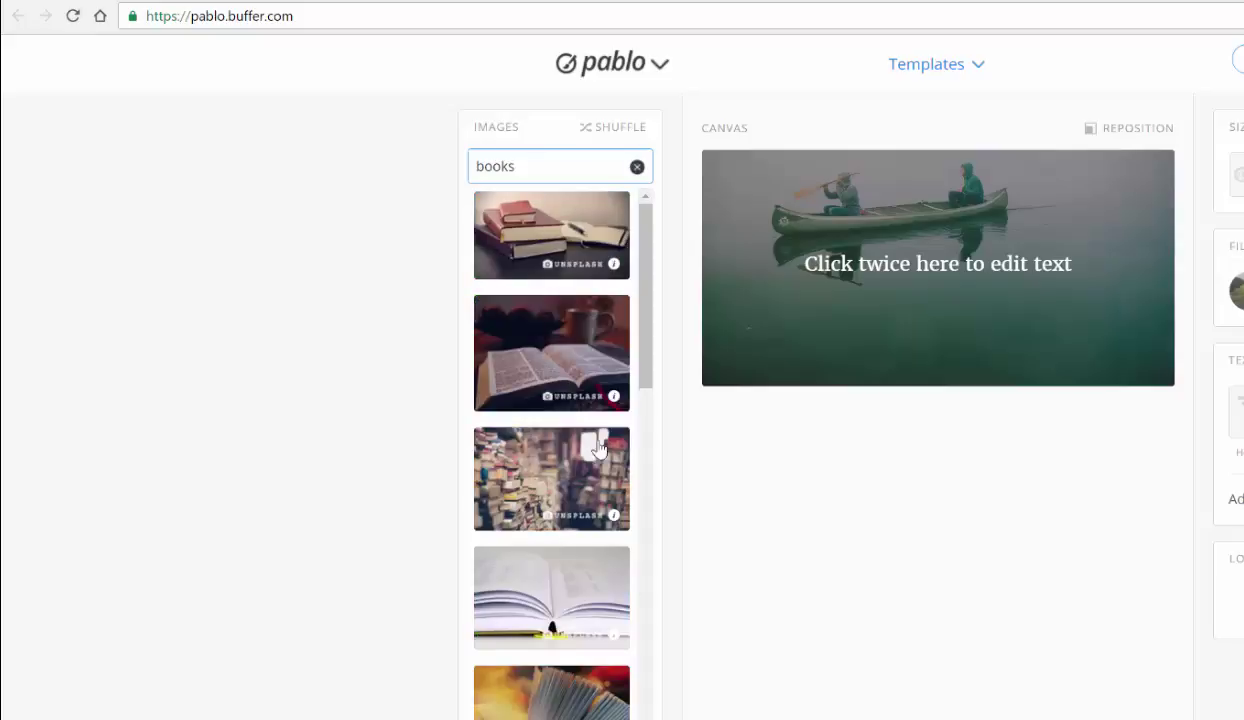
click(538, 486)
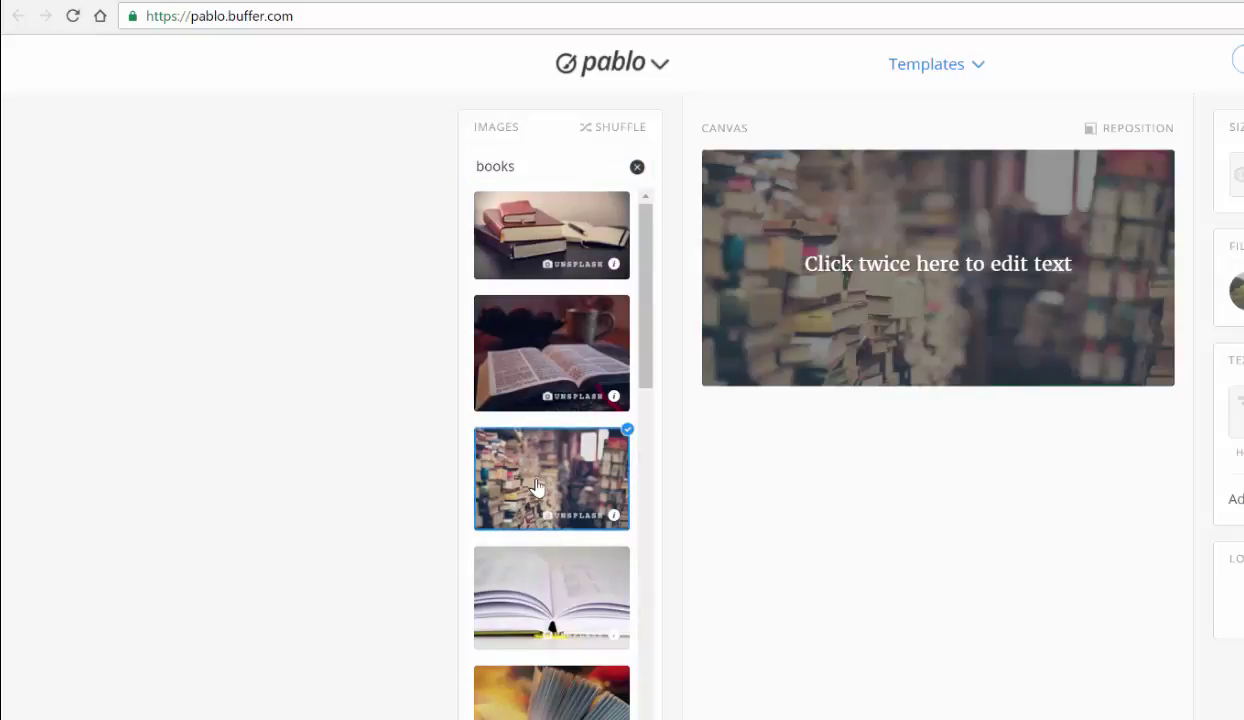
Step: Select and delete the placeholder wording on the canvas
click(909, 266)
click(884, 264)
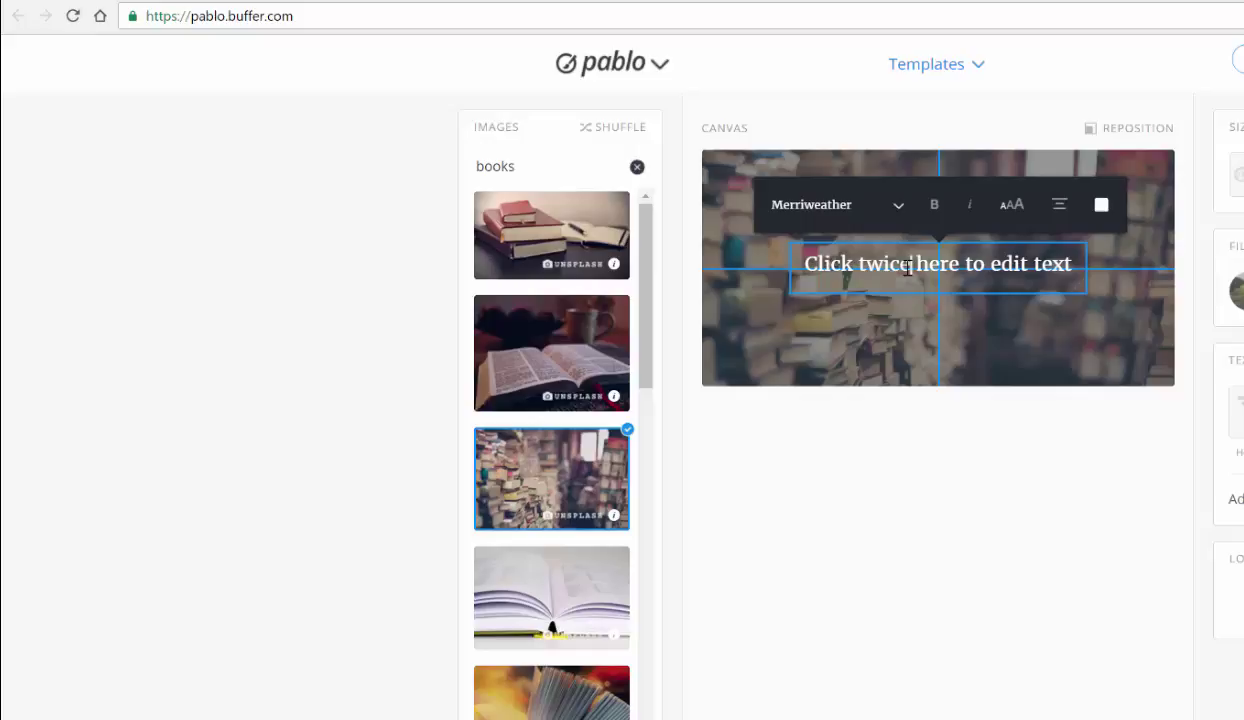
drag(806, 266, 1071, 266)
key(BackSpace)
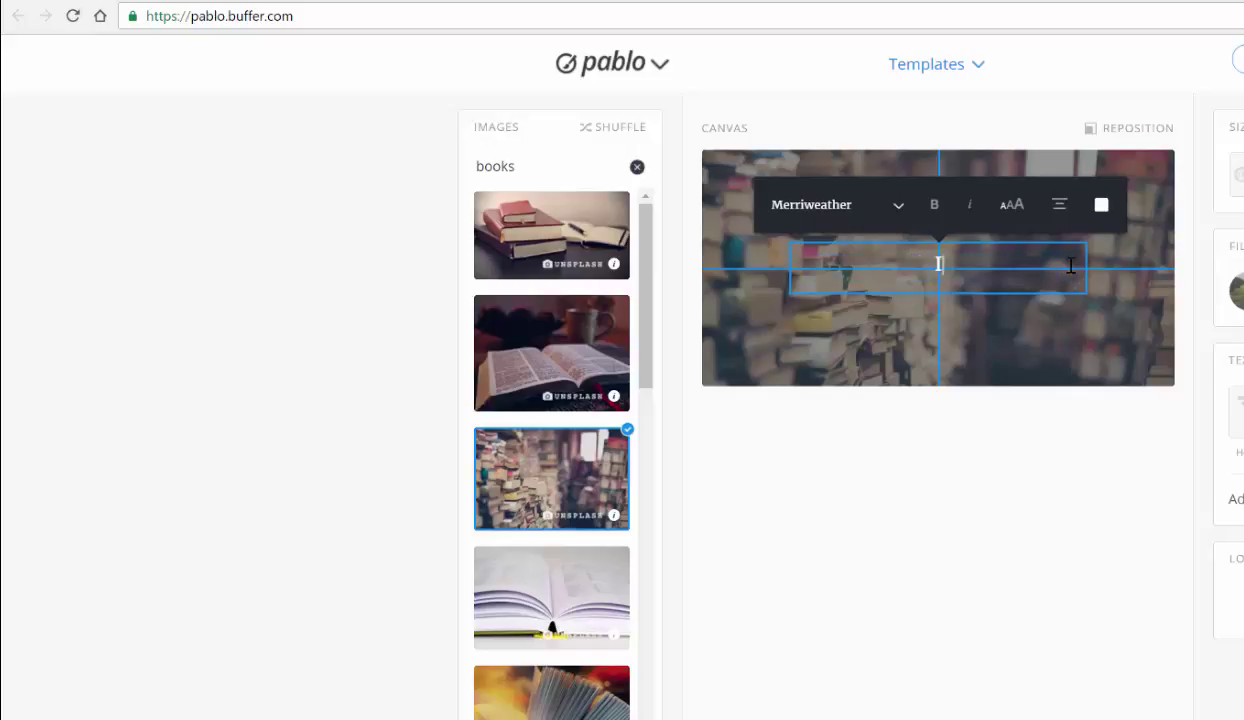
Step: Type the quote 'It's Not Hoarding if its Books!', correcting typos along the way
text(It's Not Horar)
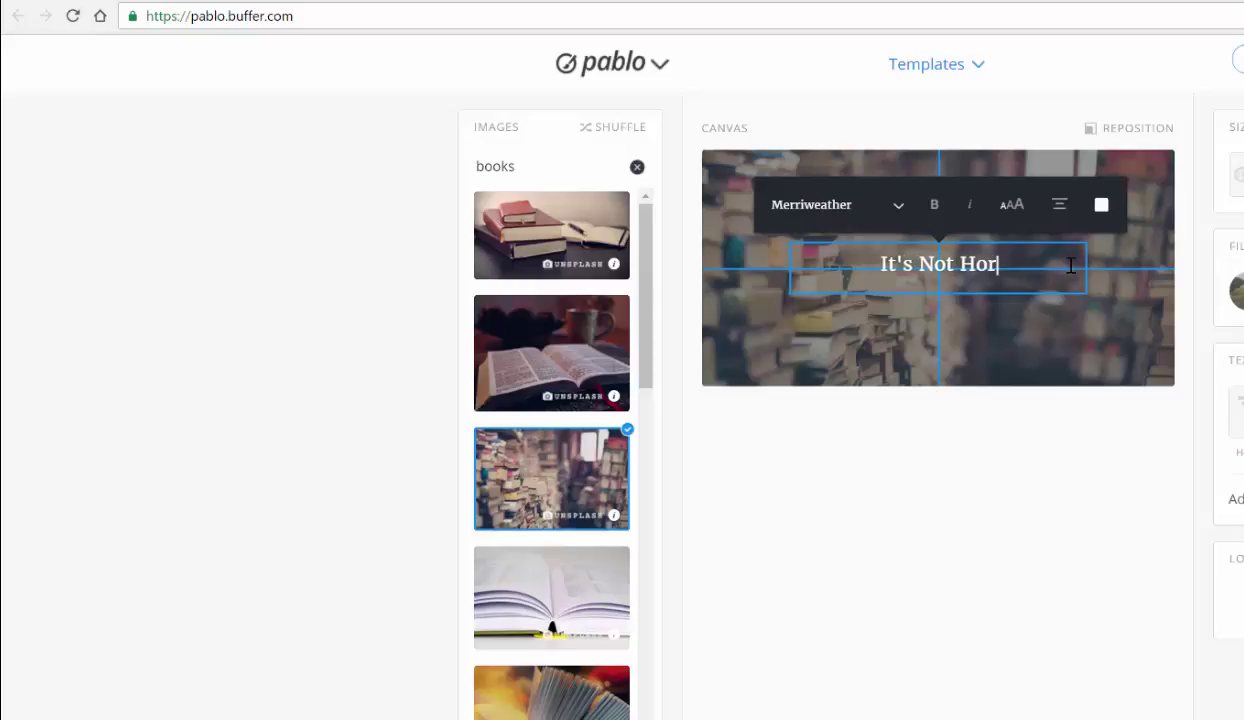
key(BackSpace)
key(BackSpace)
key(BackSpace)
text(arding )
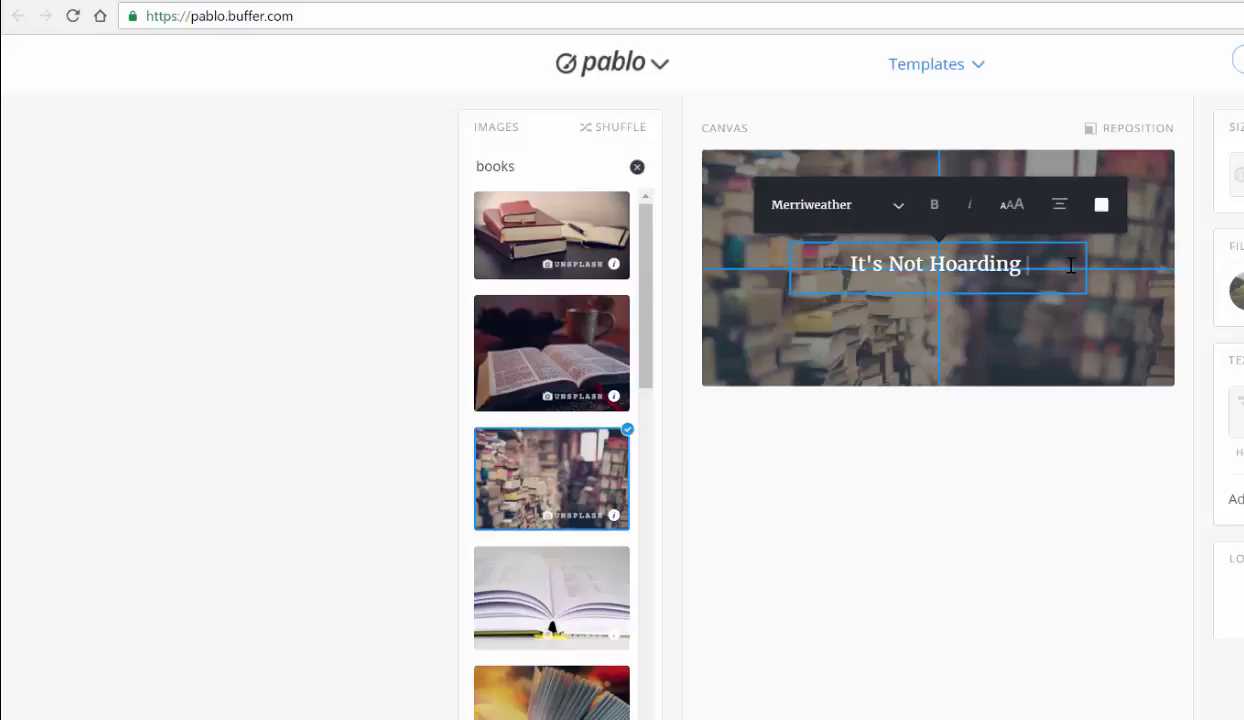
text(if its Boos)
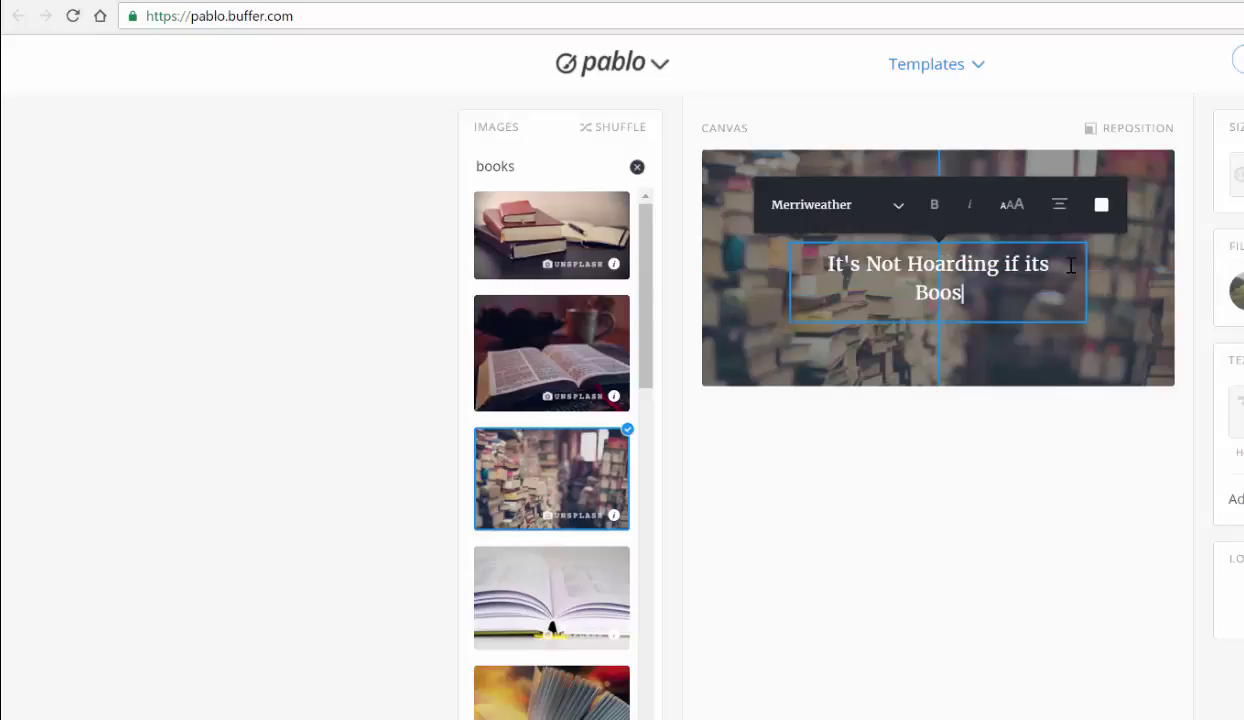
key(BackSpace)
text(ks!)
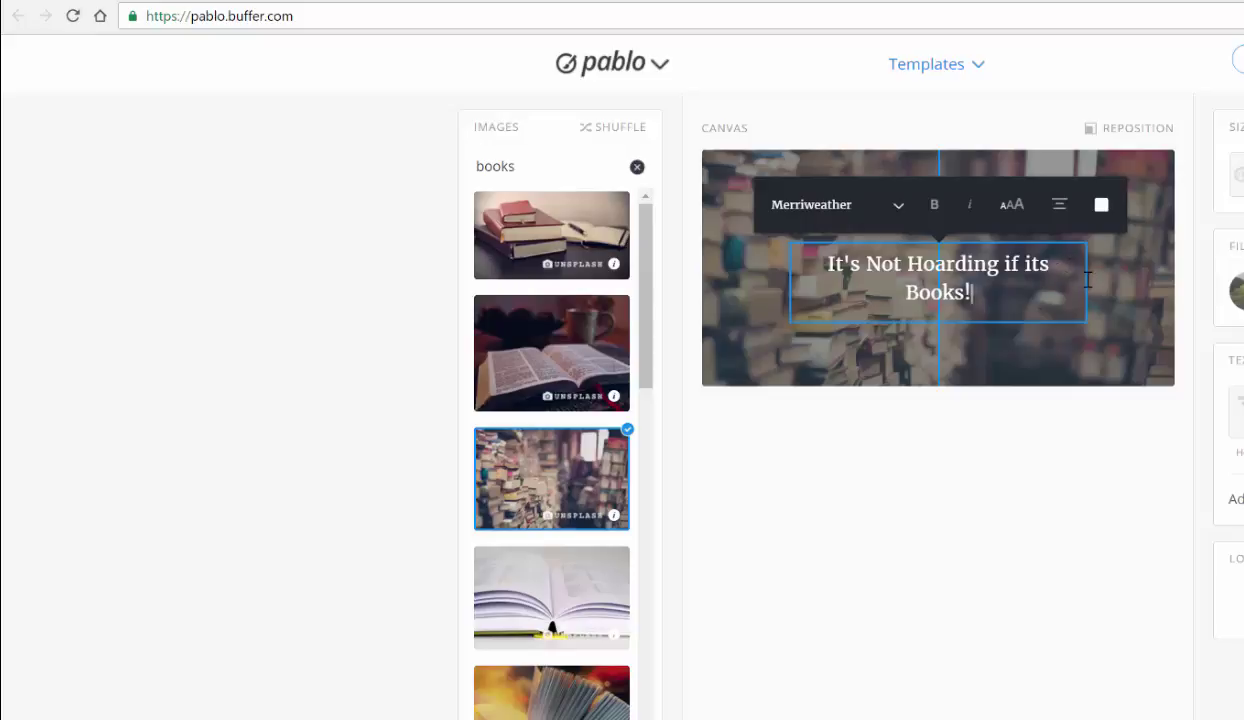
click(1054, 268)
click(868, 226)
click(1097, 433)
Step: Widen the quote's text box and shift it left on the canvas
click(1052, 425)
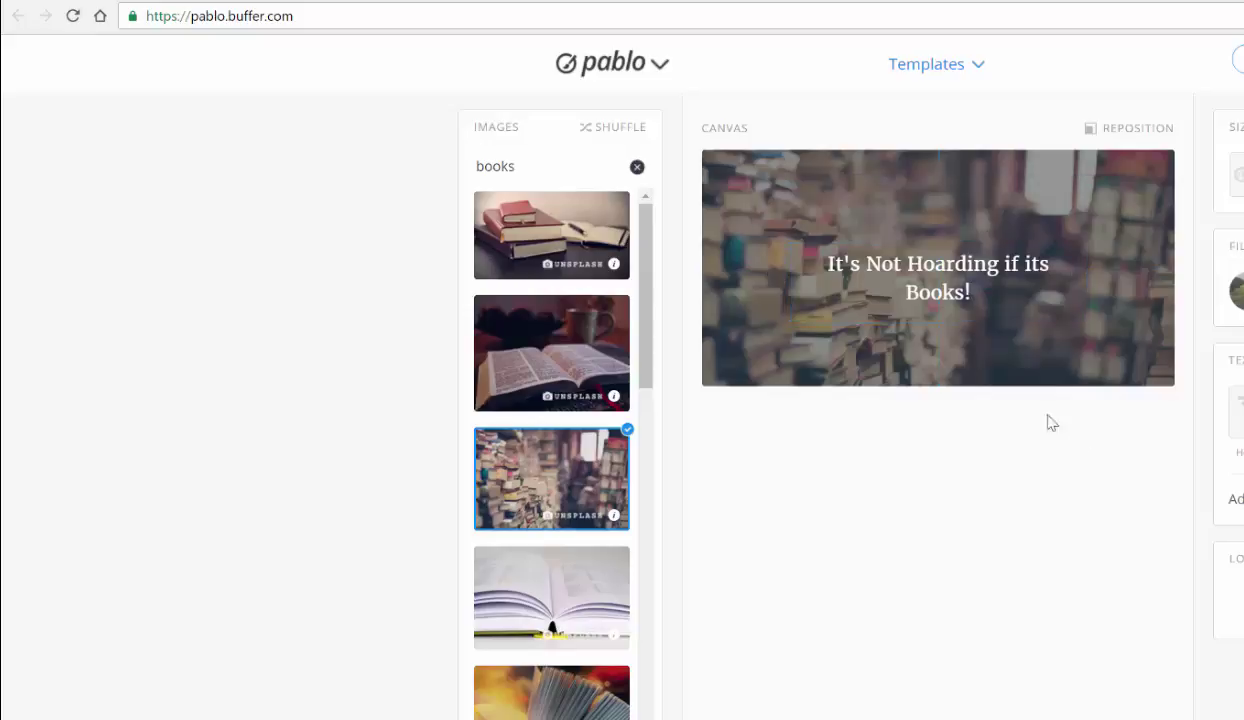
click(880, 255)
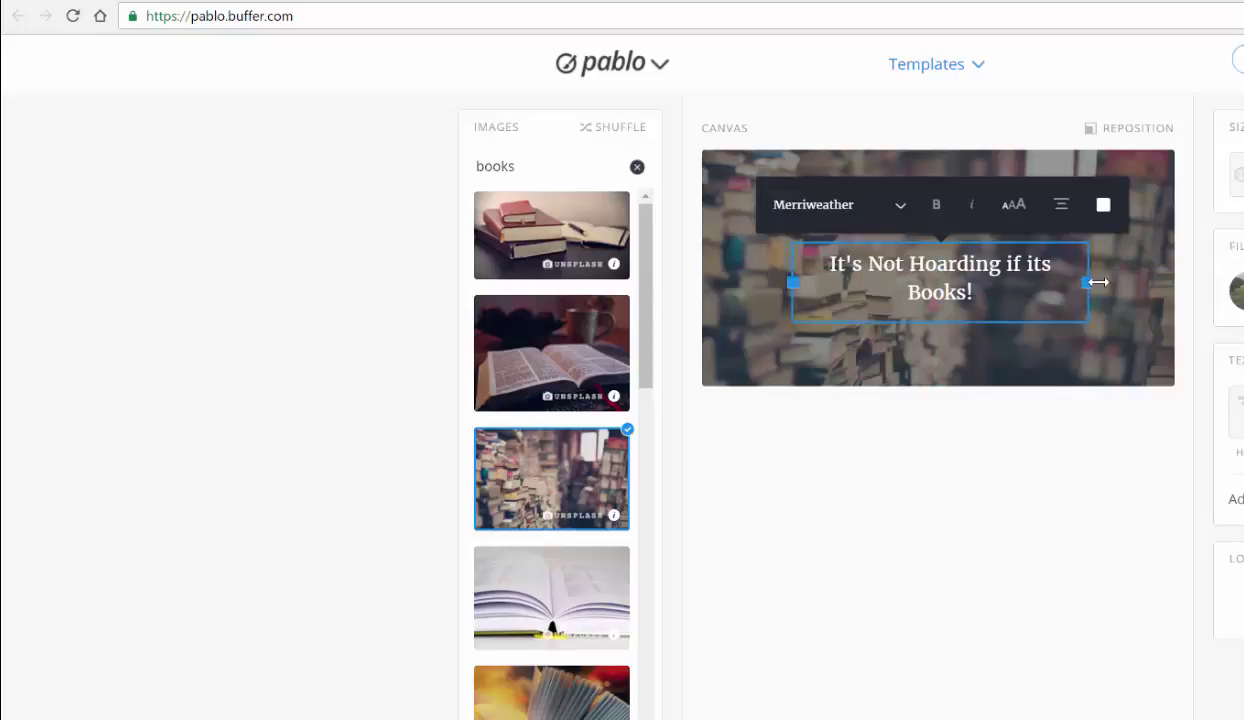
drag(1097, 281, 1124, 270)
drag(902, 244, 1088, 252)
click(938, 257)
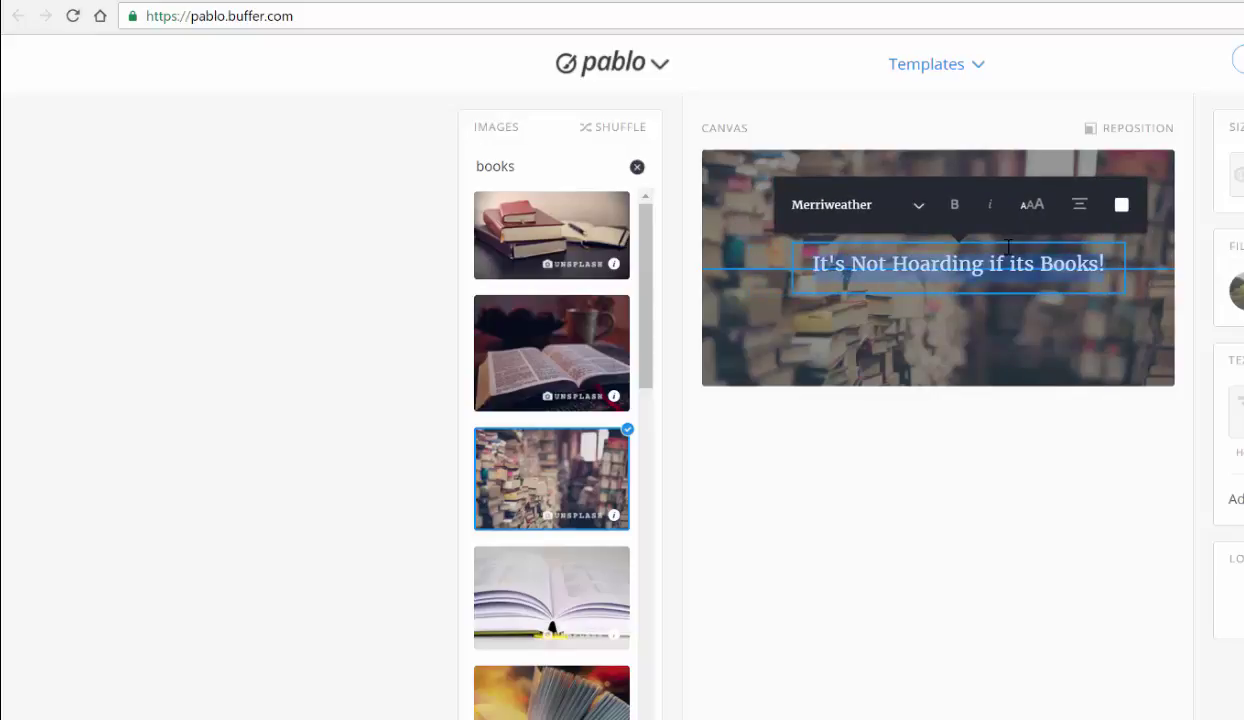
Step: Set the quote in Happy Monkey, enlarge it two steps, and move it up slightly
click(835, 205)
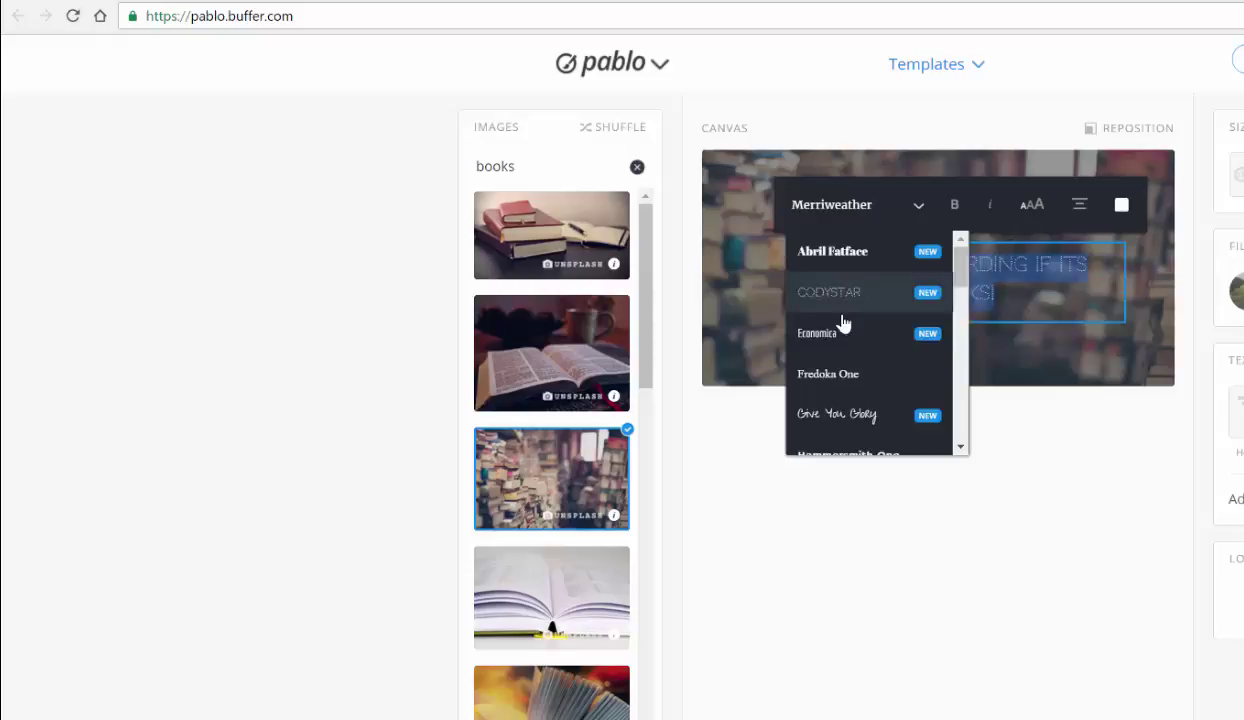
drag(959, 280, 964, 322)
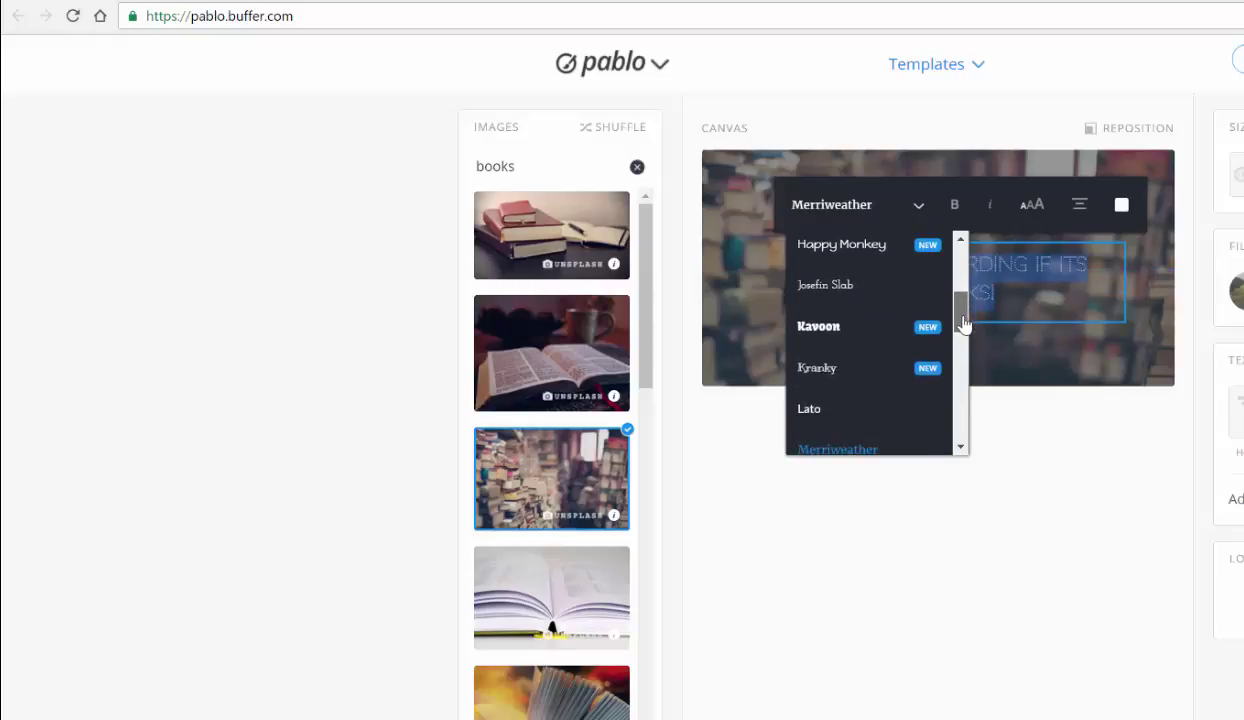
click(876, 248)
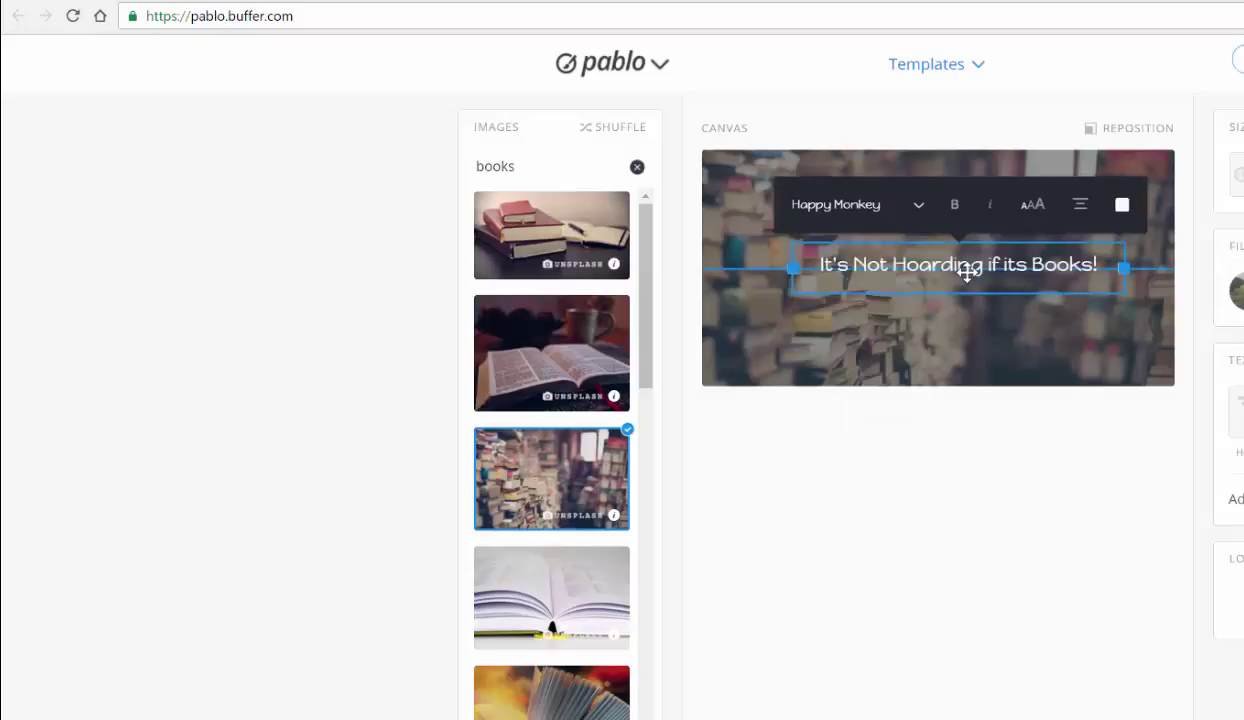
click(918, 205)
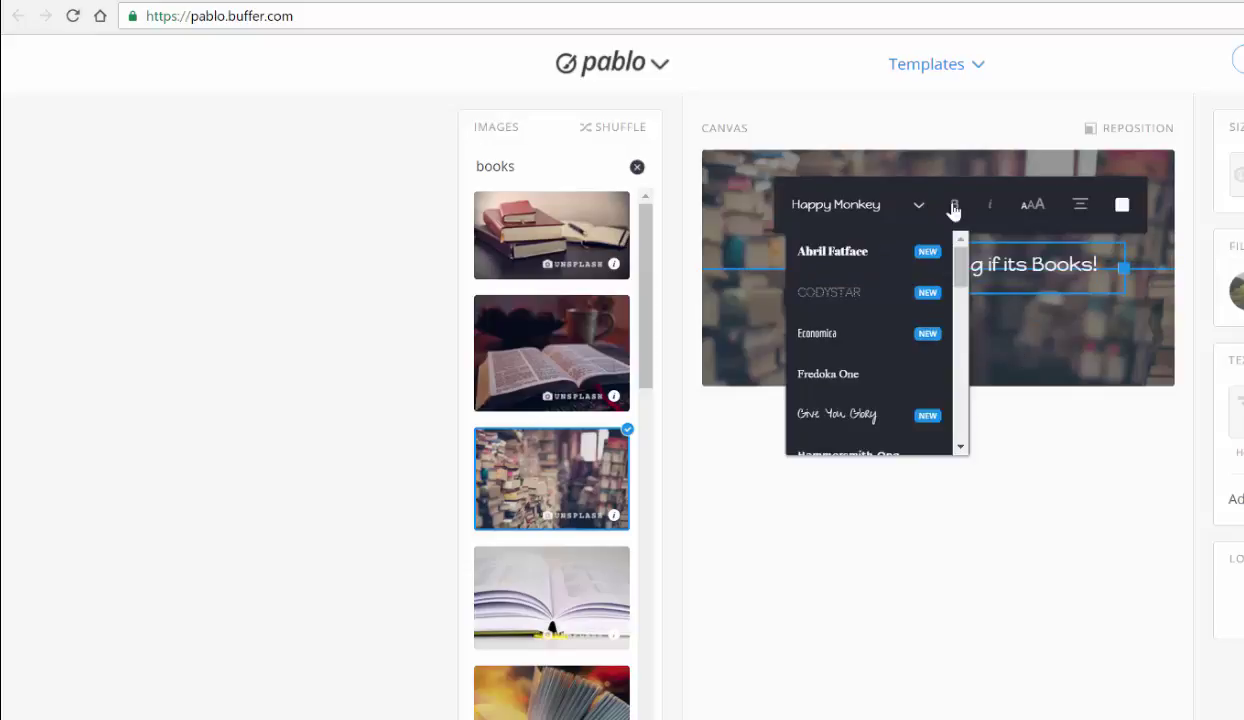
click(1040, 207)
click(1041, 213)
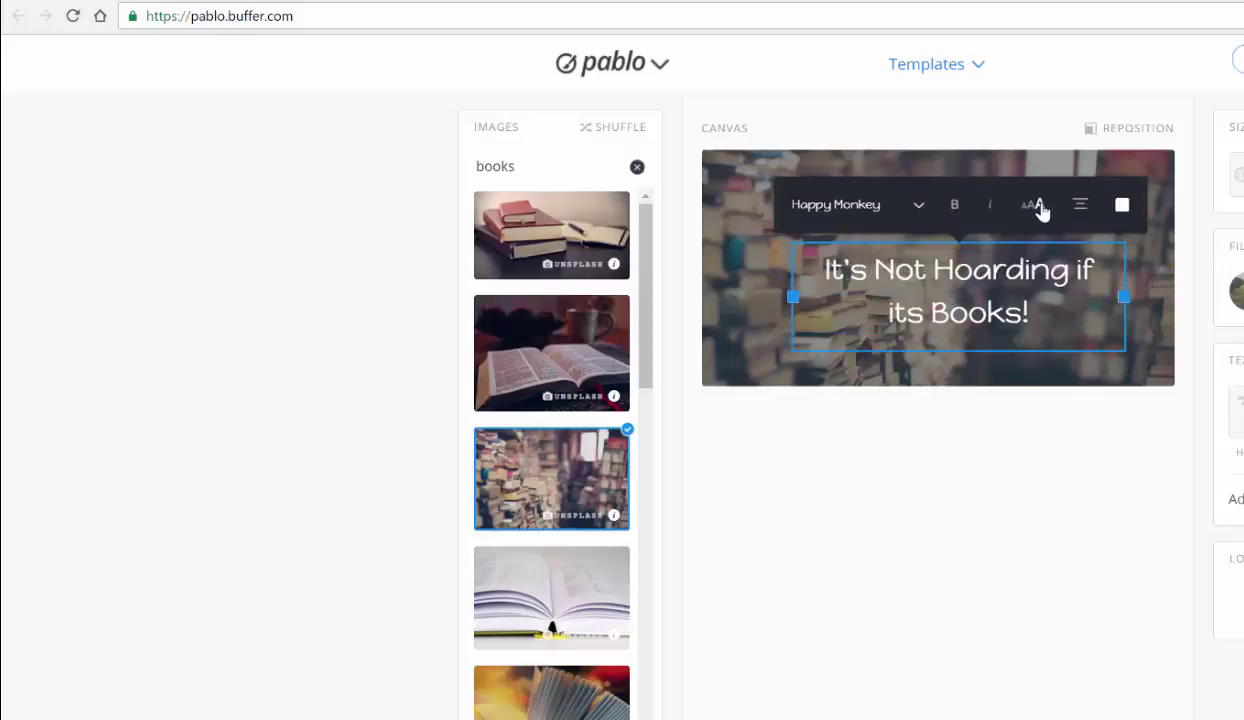
drag(947, 245, 930, 217)
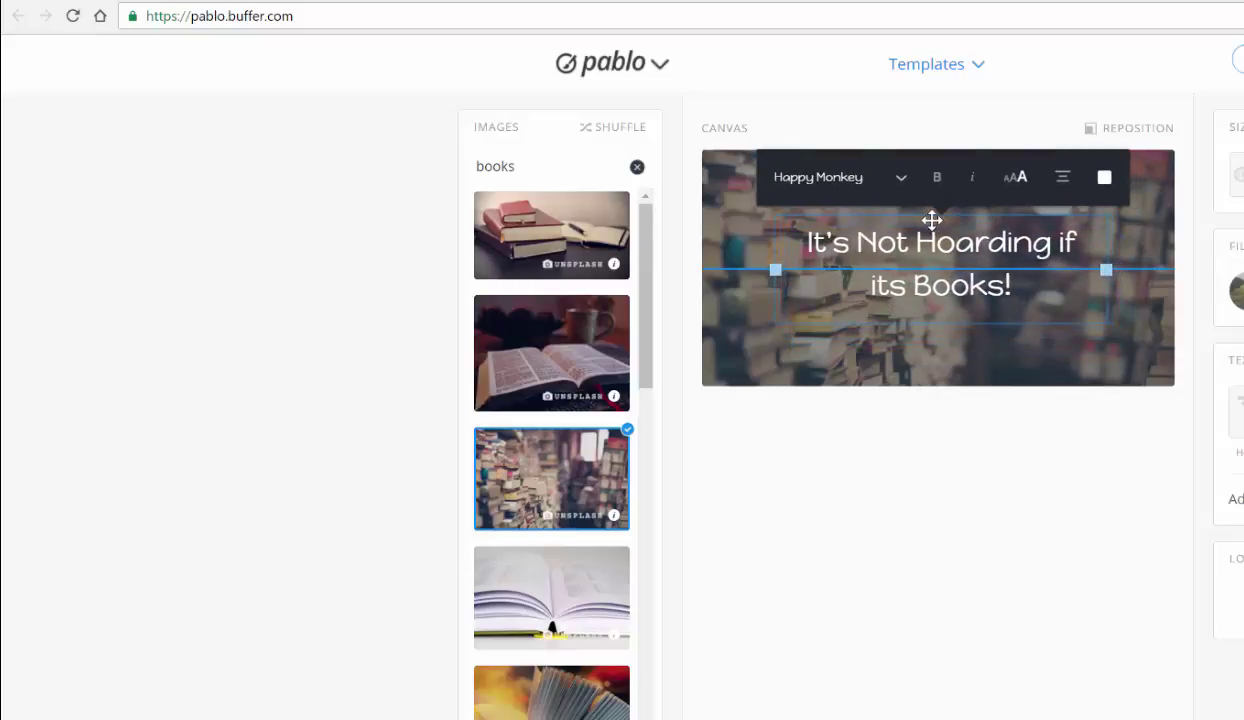
Step: Nudge the two-line quote slightly left and deselect it
click(1029, 489)
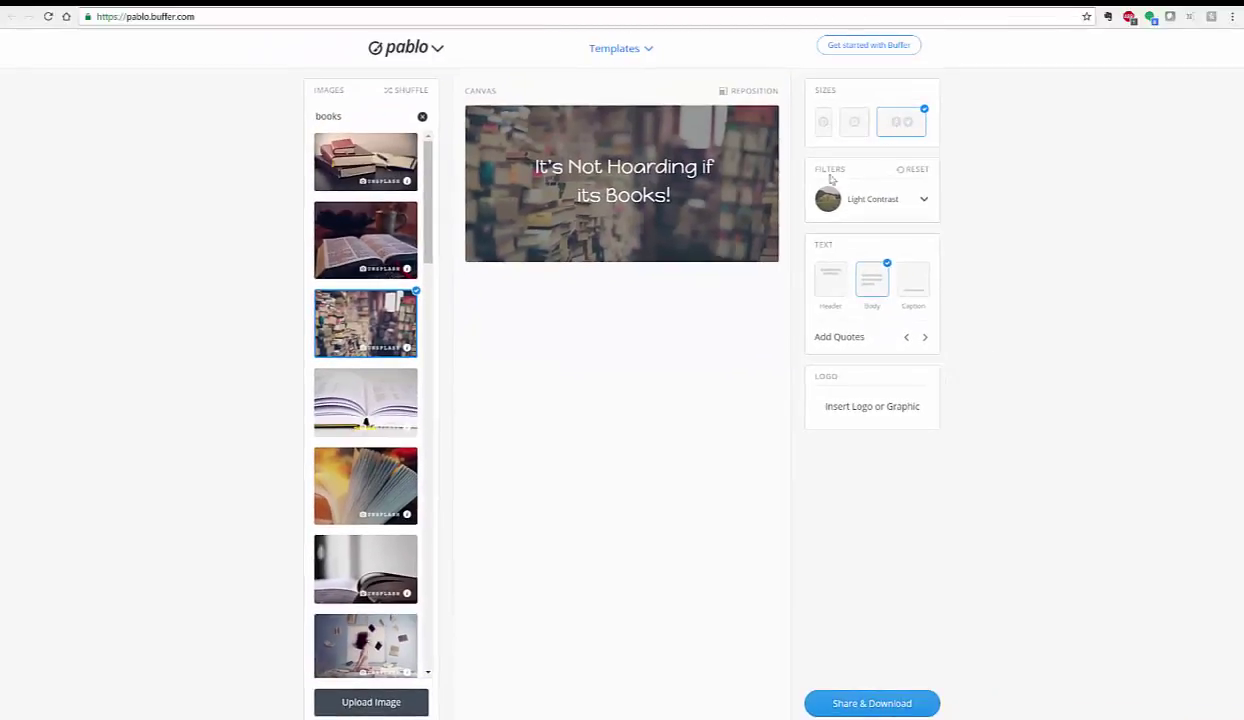
Step: Switch the filter to None, then apply Light Contrast to the bookshelf photo
click(925, 201)
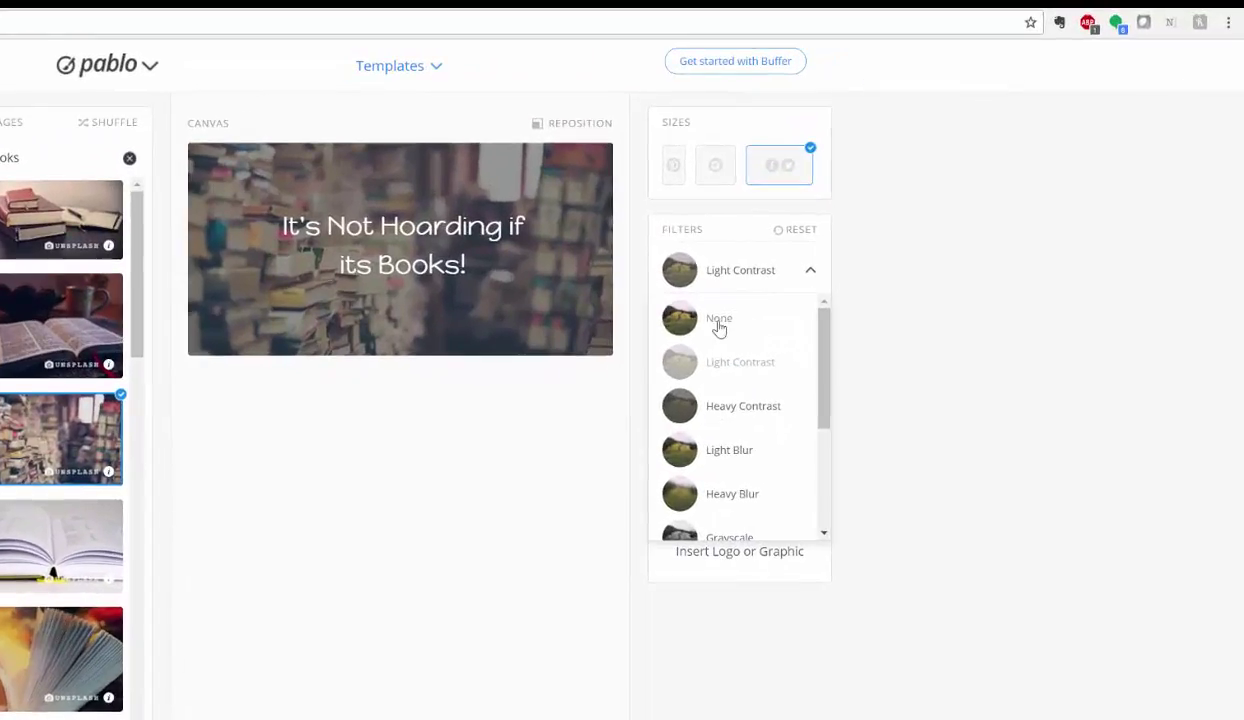
click(719, 322)
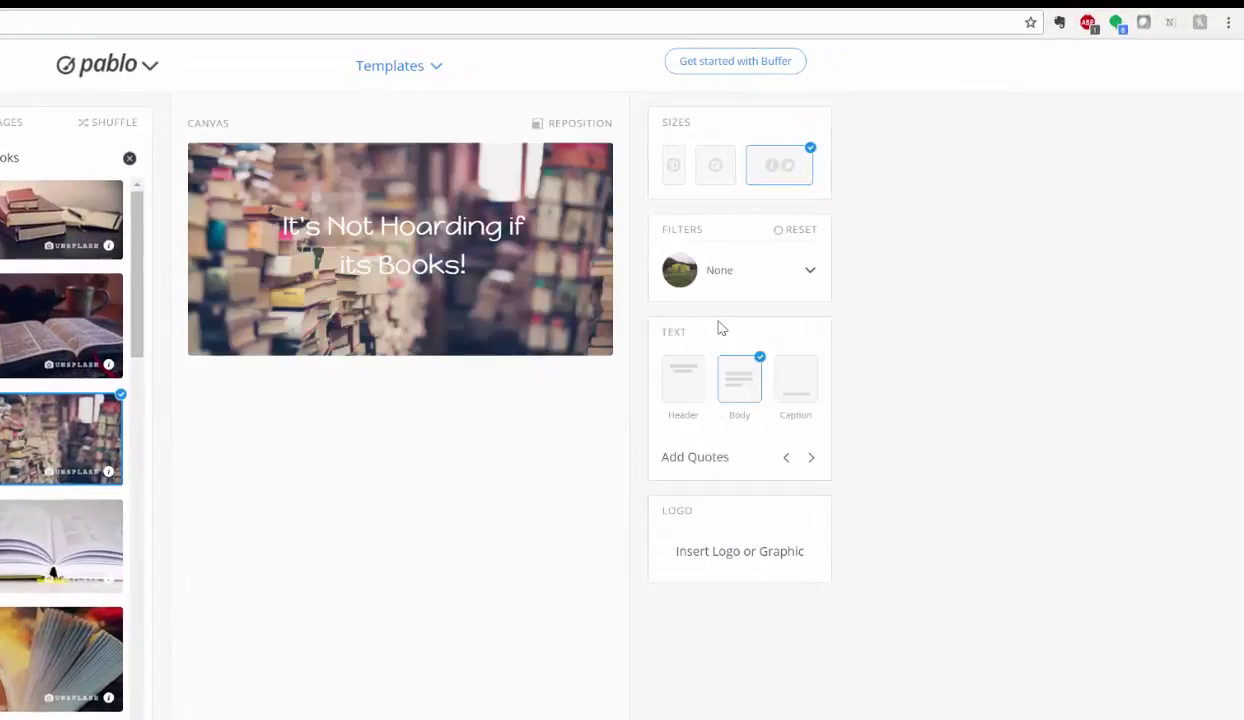
click(812, 275)
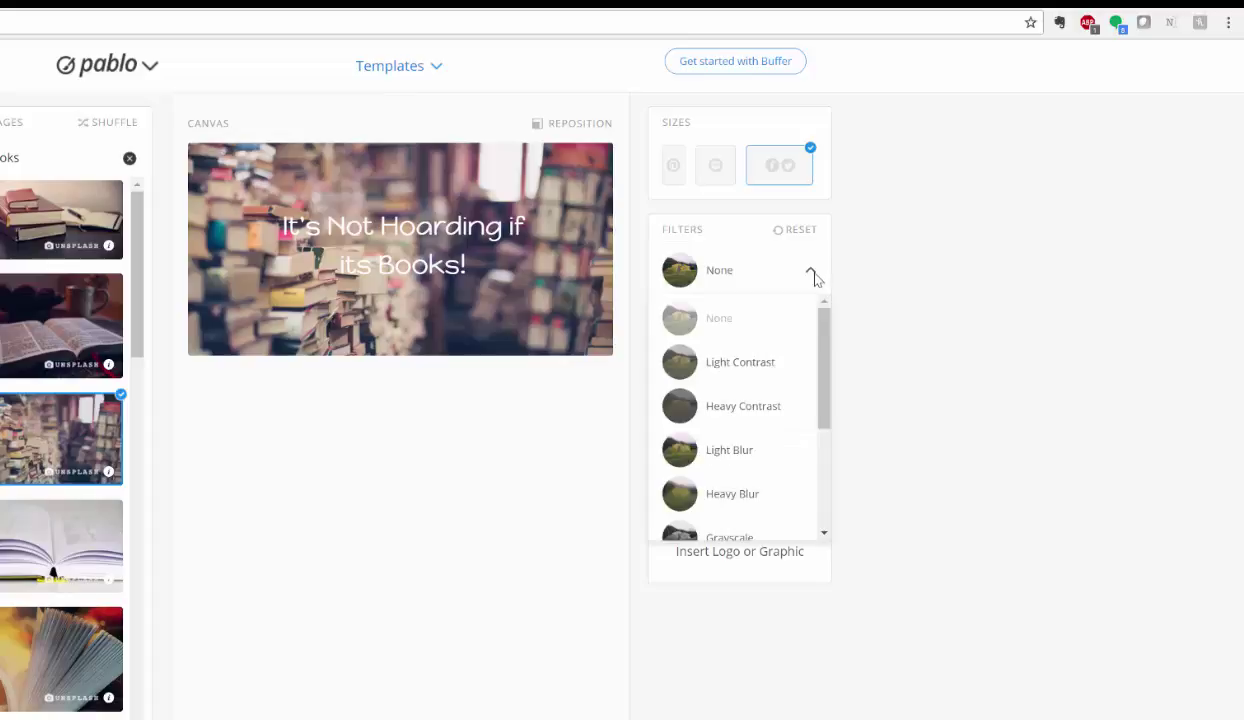
click(764, 366)
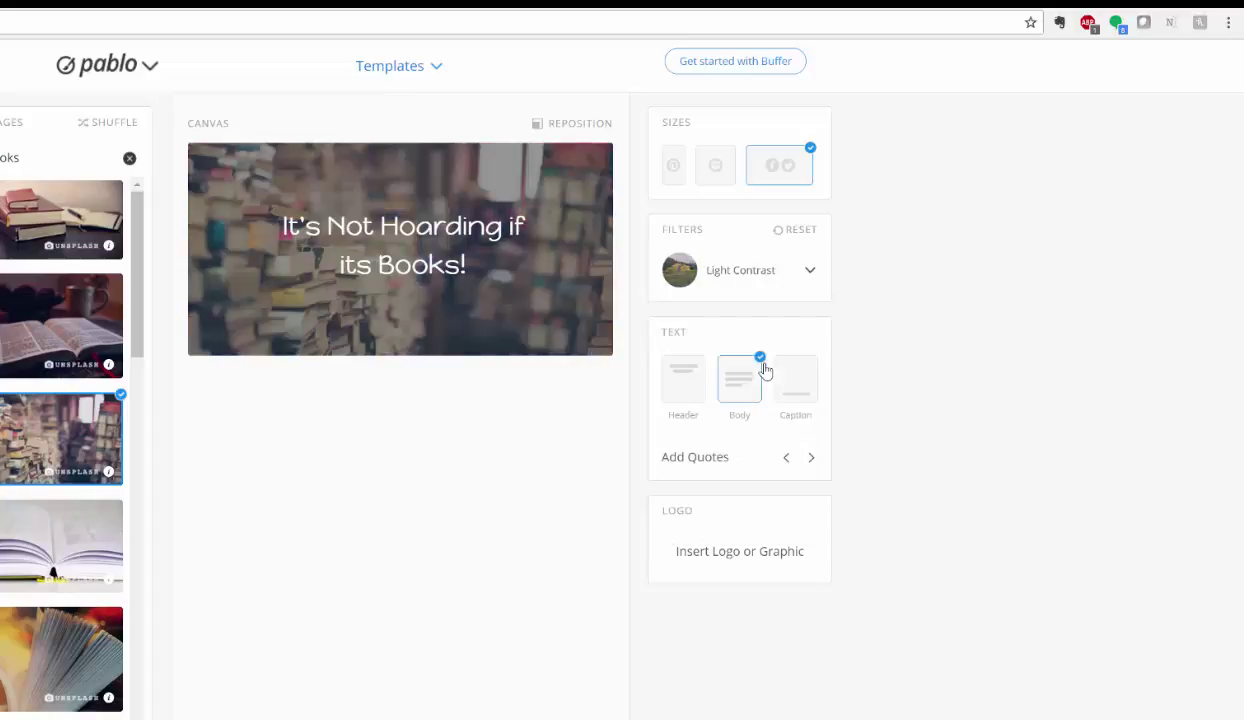
click(809, 276)
mouse_move(825, 355)
mouse_down()
mouse_move(825, 450)
mouse_move(820, 340)
mouse_up()
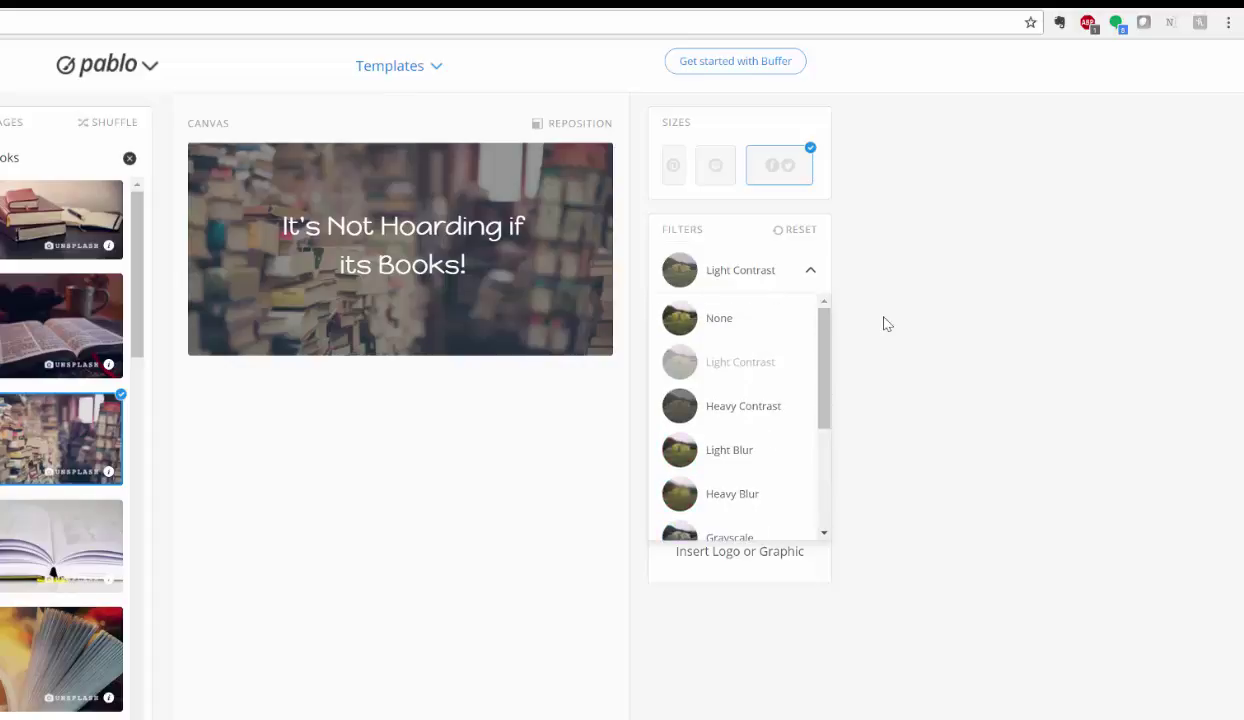
click(859, 310)
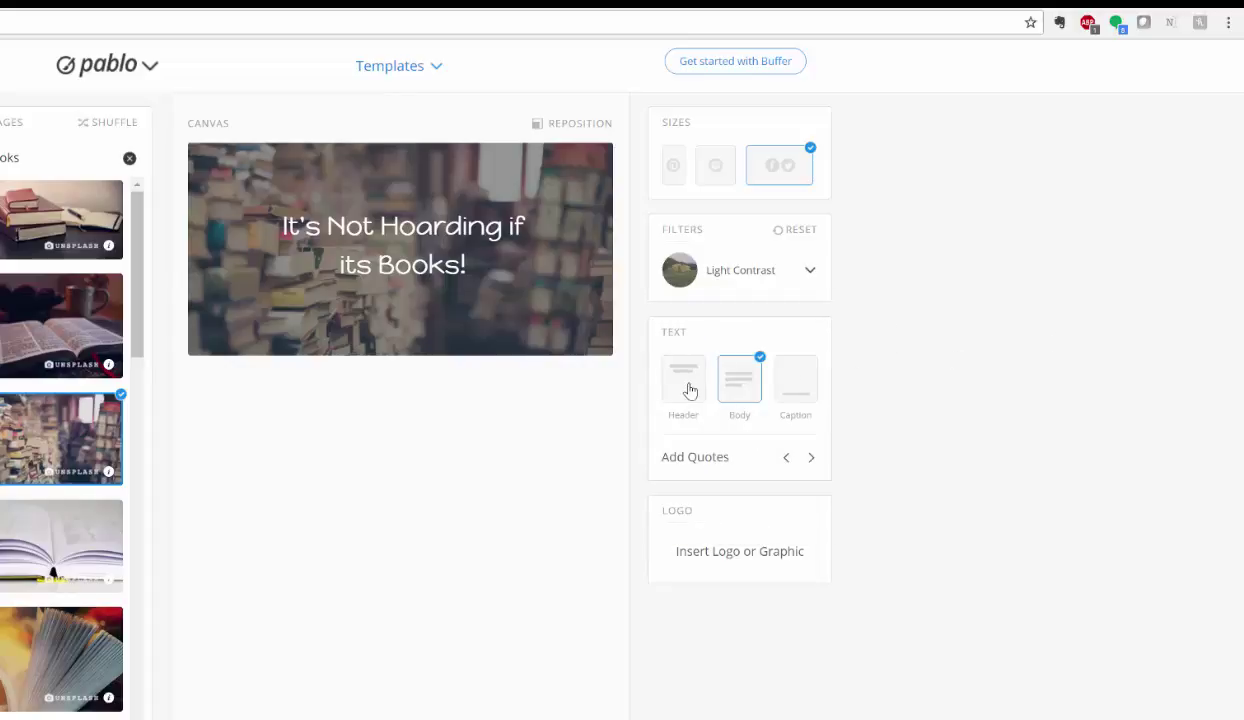
Step: Toggle Caption on and off, then untick Body to remove the quote from the photo
click(795, 400)
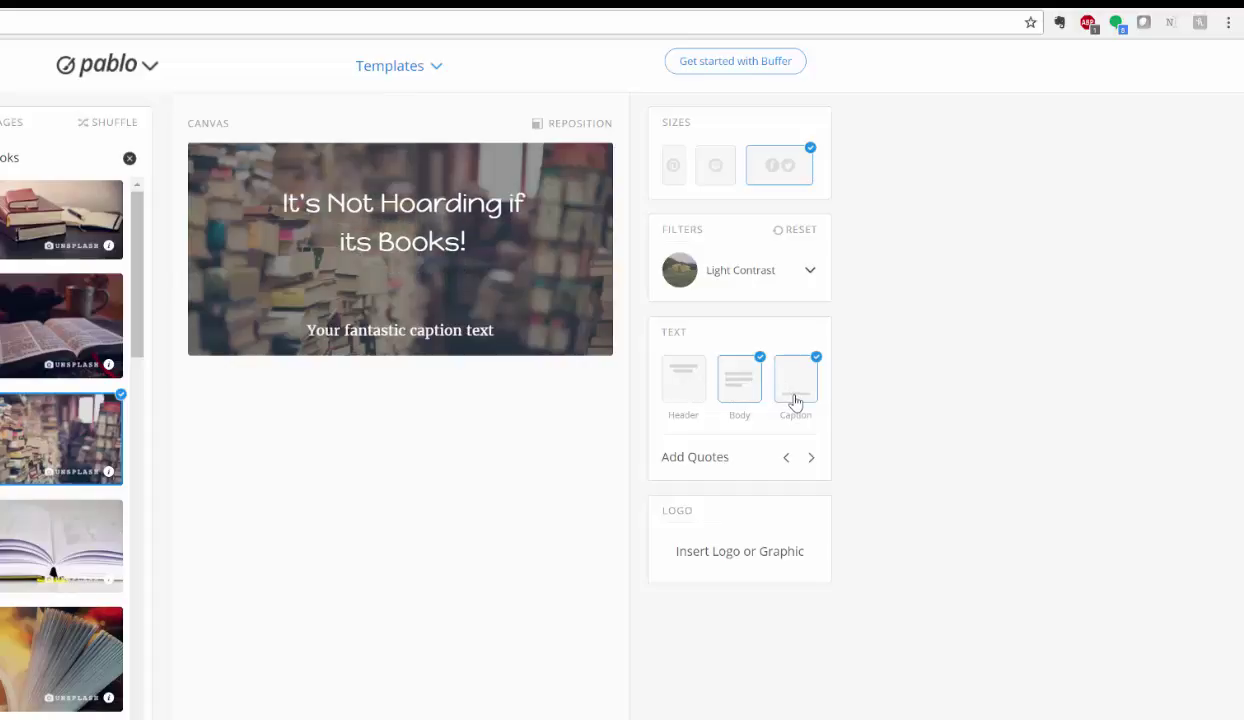
click(795, 400)
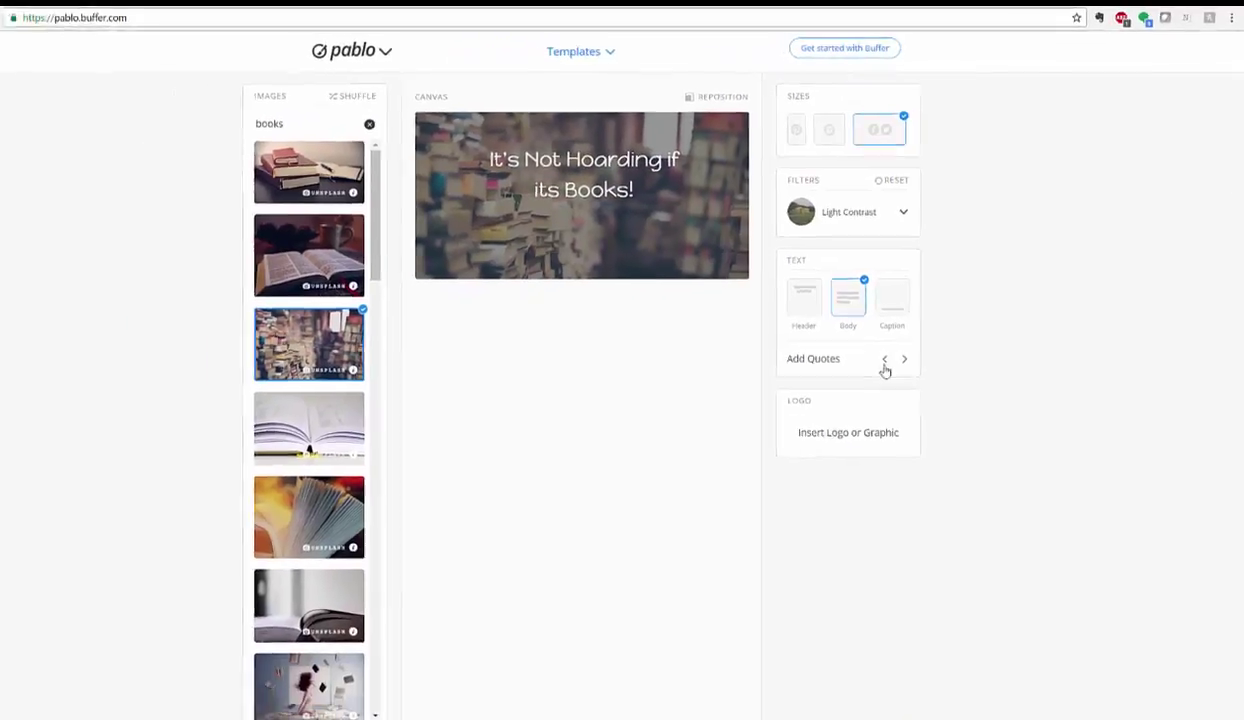
click(848, 297)
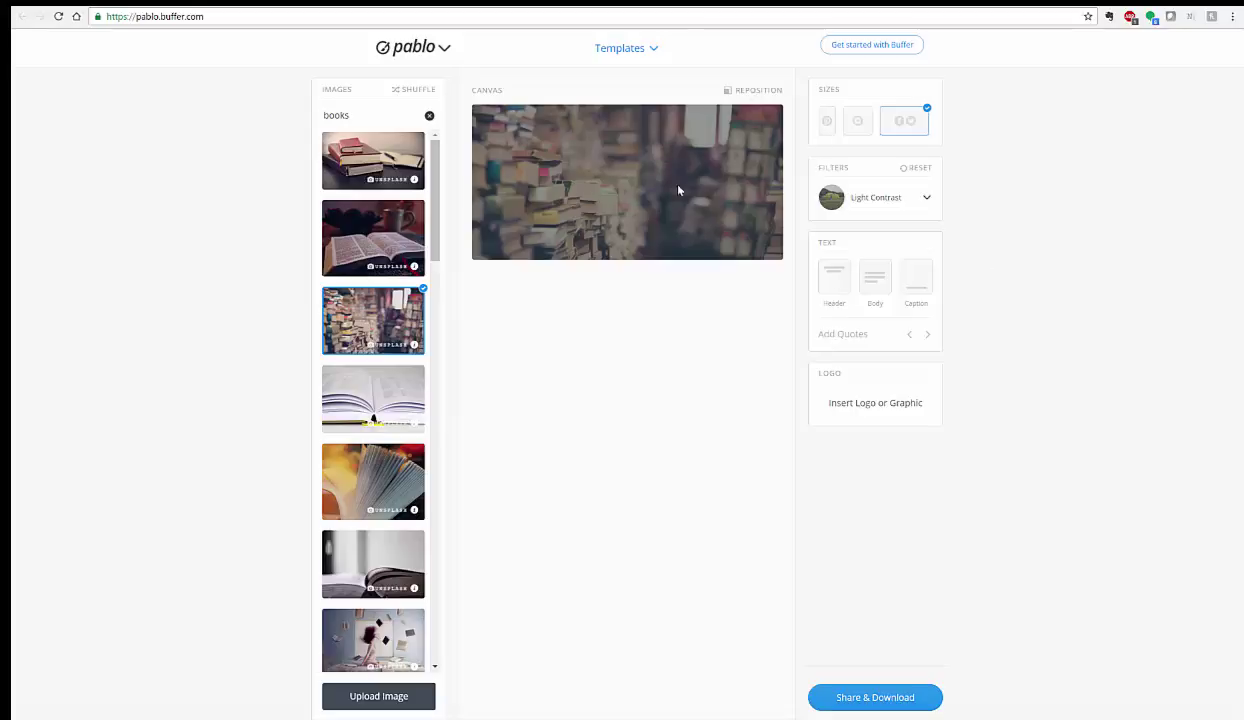
Step: Glance at the Templates list, then bring up the Share & Download options
click(654, 50)
click(852, 700)
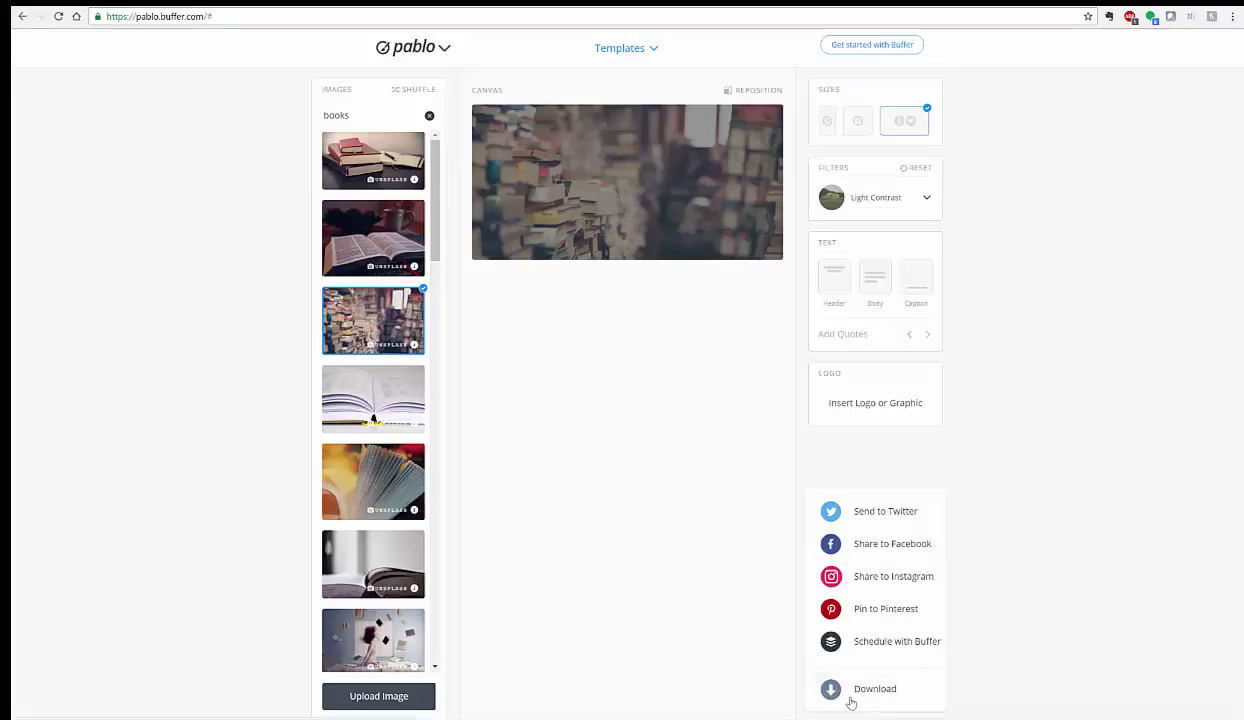